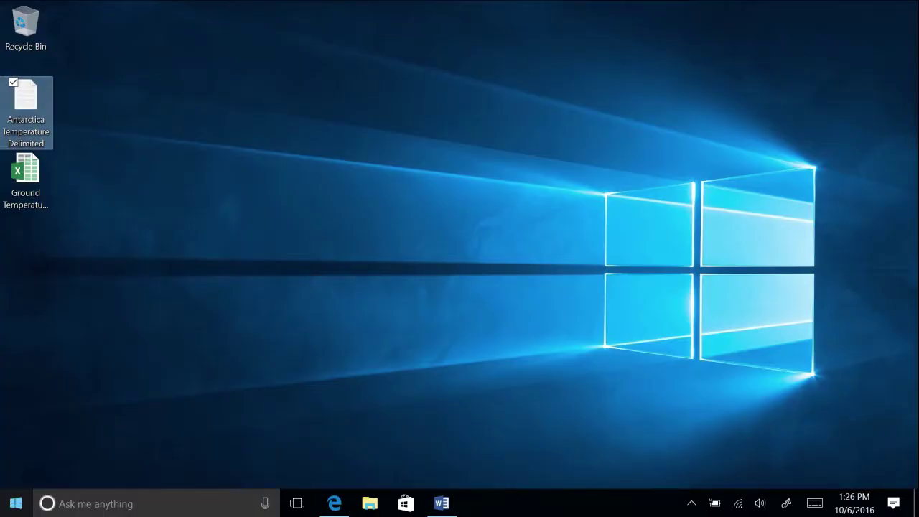
Launch PowerPoint 2016 from a Start search for 'powe' and start a blank presentation.
left_click(16, 503)
type("powe")
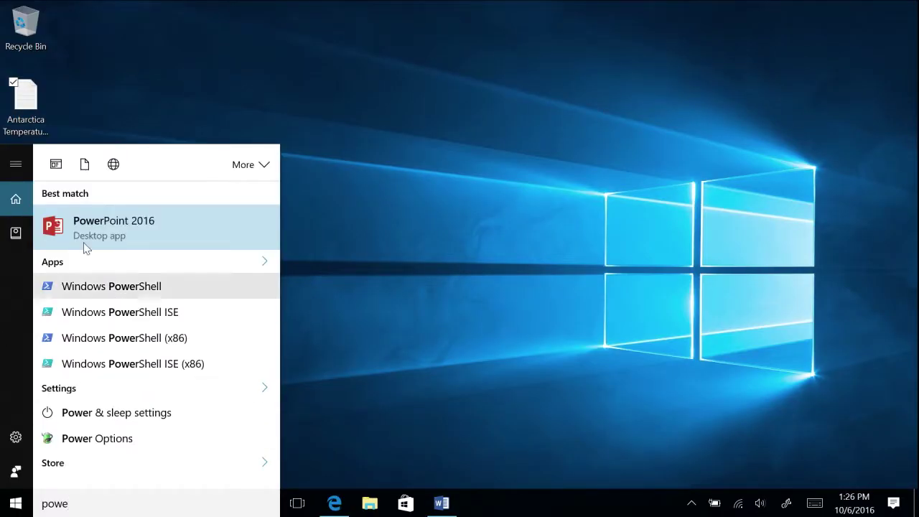
left_click(100, 236)
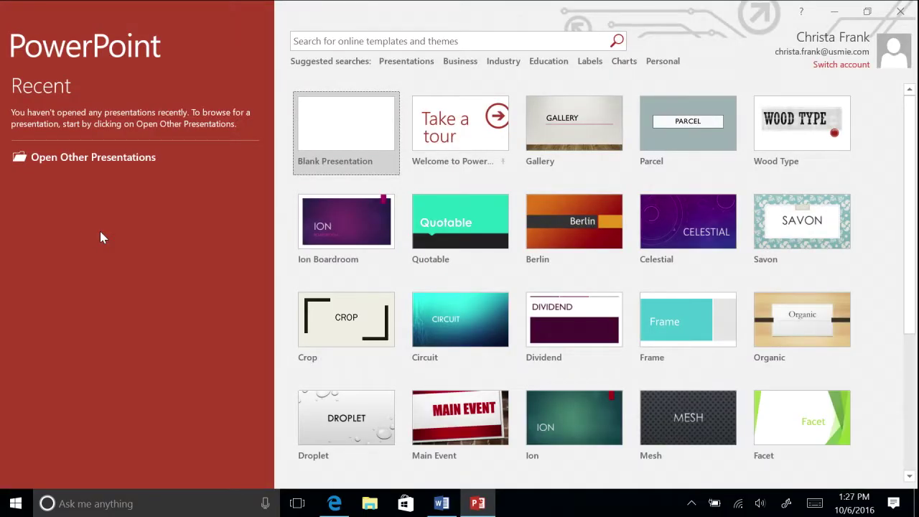
left_click(328, 117)
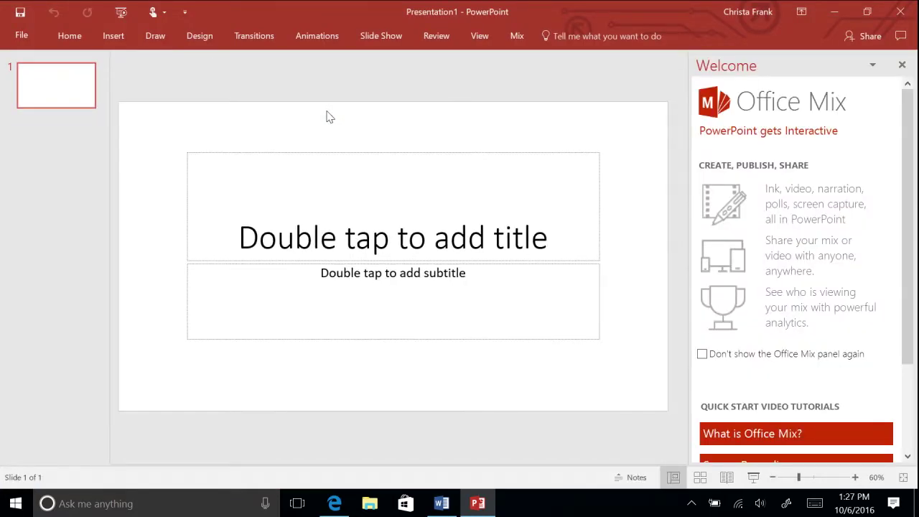
Close the Office Mix welcome pane and pin the Home ribbon open.
left_click(902, 64)
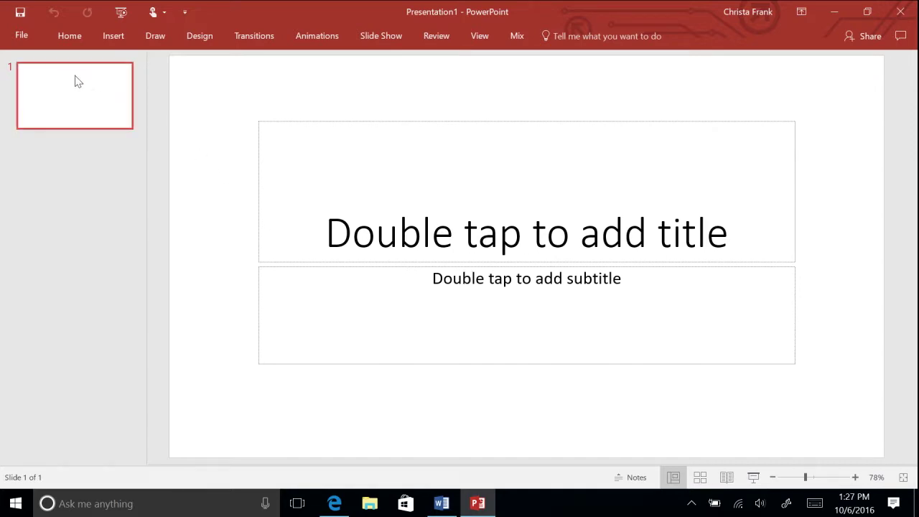
left_click(87, 41)
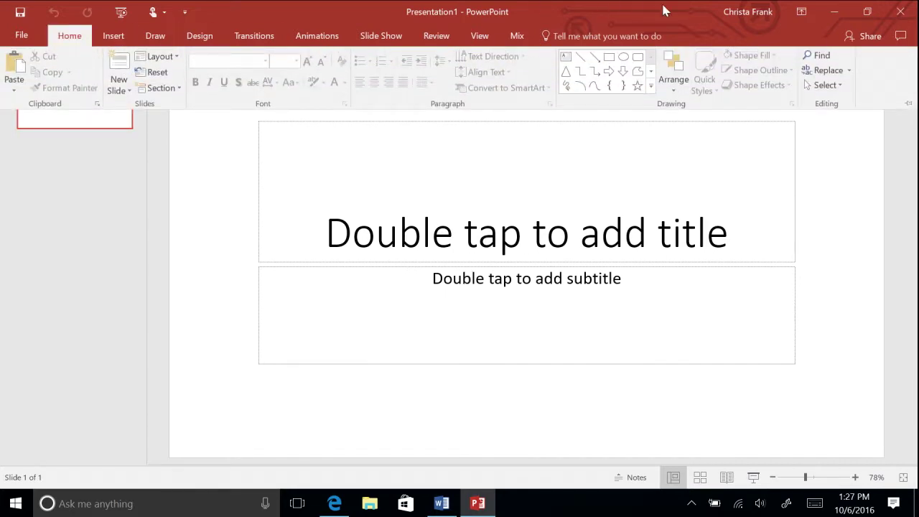
left_click(908, 105)
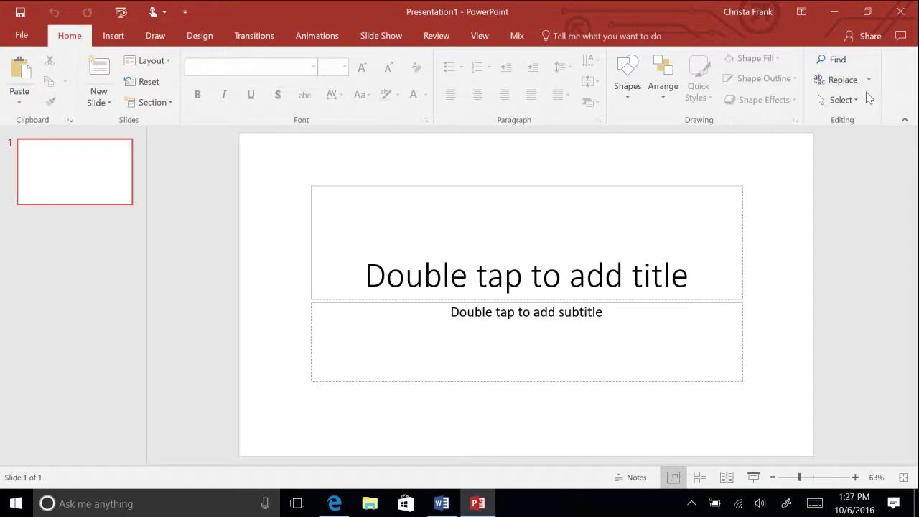
Browse the Insert, Draw, Design and Transitions ribbon tabs.
left_click(128, 38)
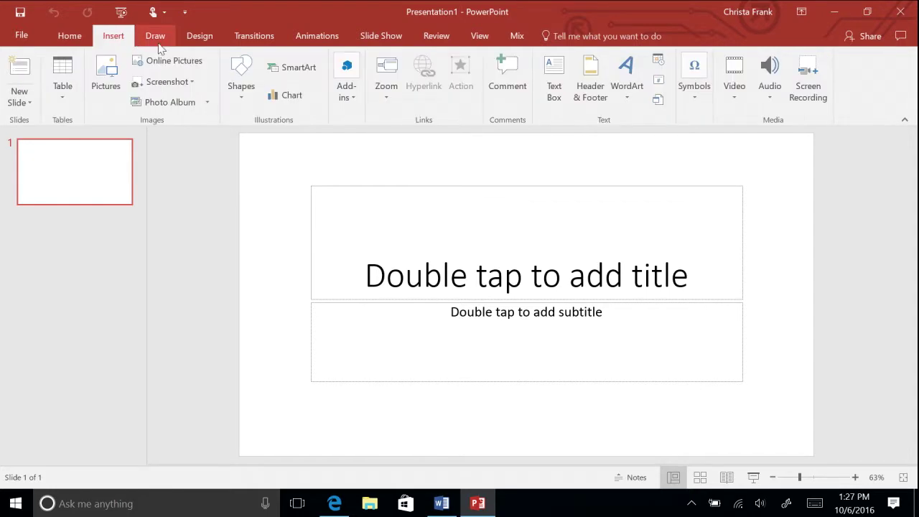
left_click(158, 39)
left_click(200, 39)
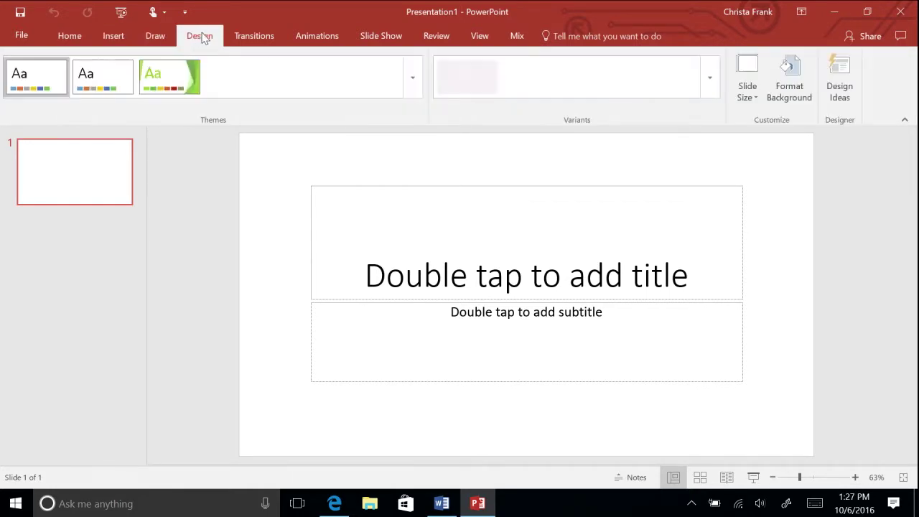
left_click(245, 34)
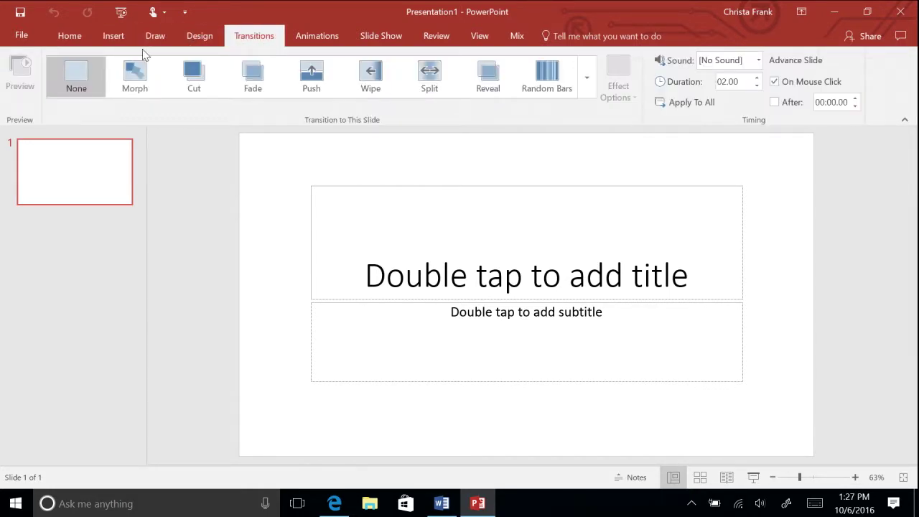
Title the slide 'The Rise in Temperature of the Antarctic Peninsula' and enter the author's name as subtitle.
left_click(80, 42)
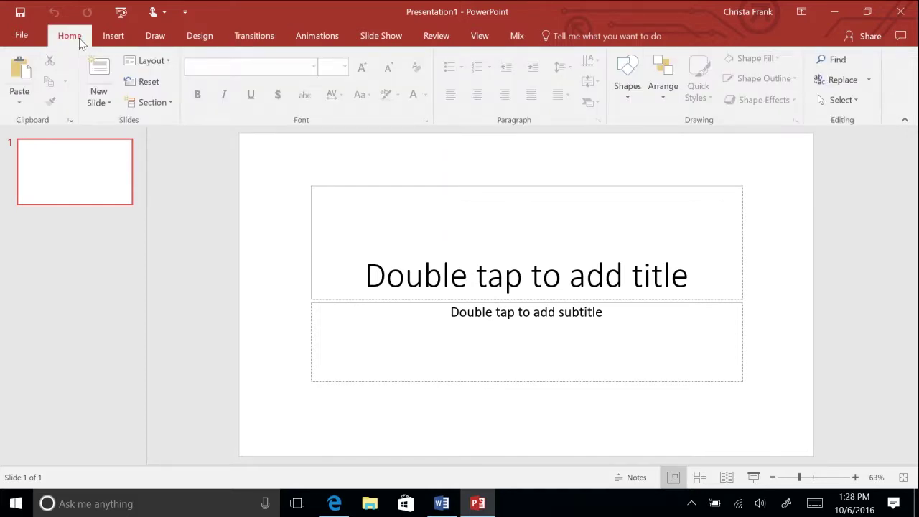
left_click(471, 278)
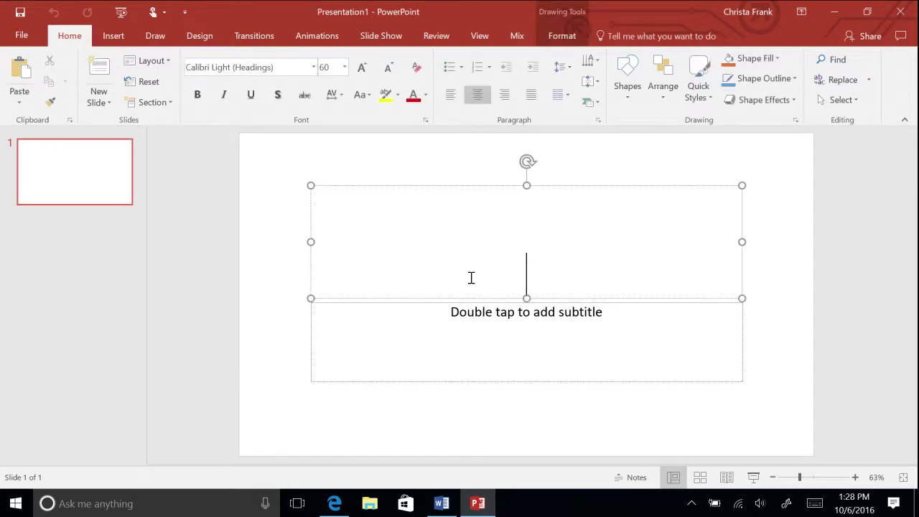
type("The")
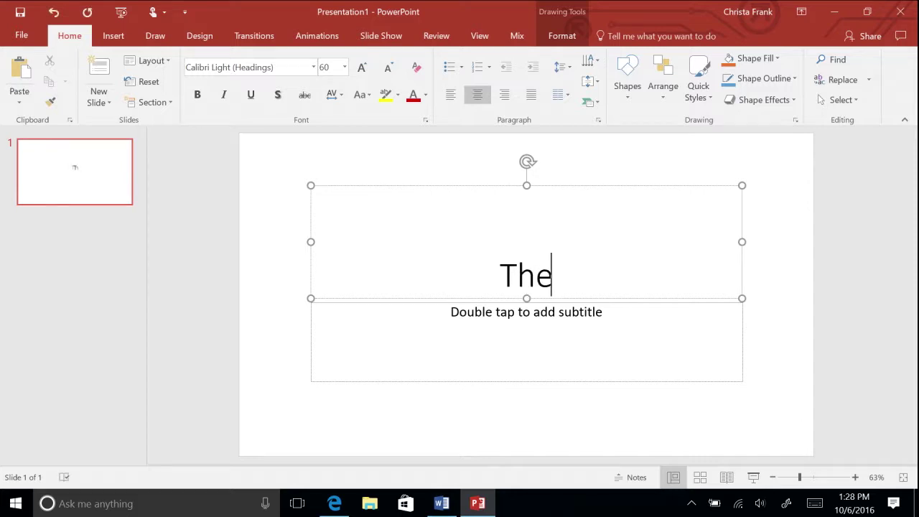
type(" Rise in Temperature ")
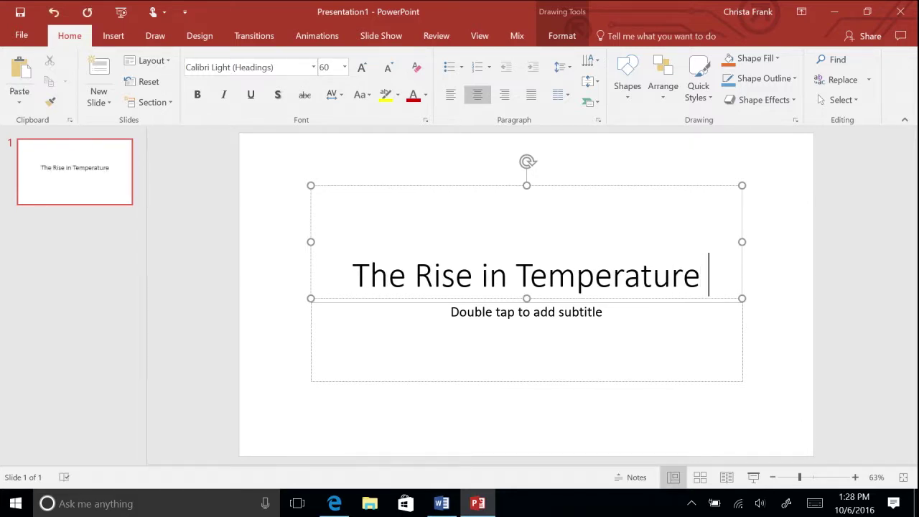
type("of the Antarctic Peninsula")
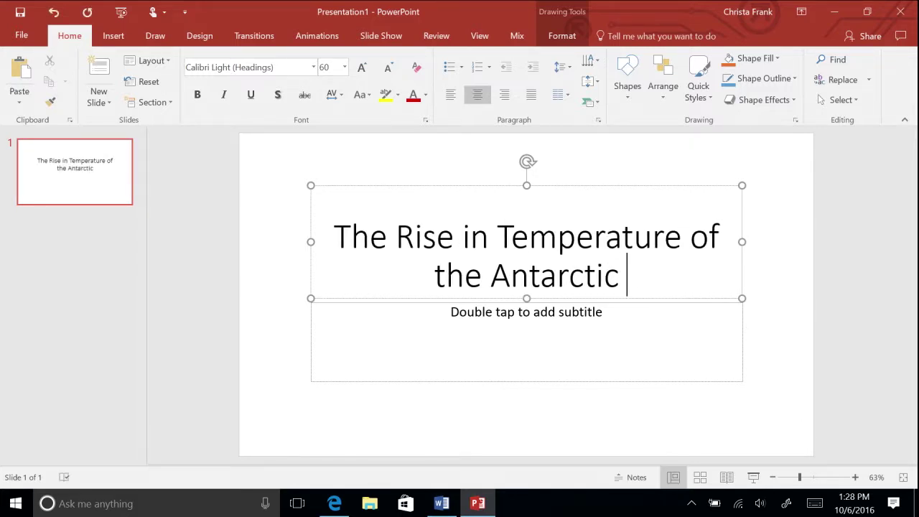
left_click(502, 351)
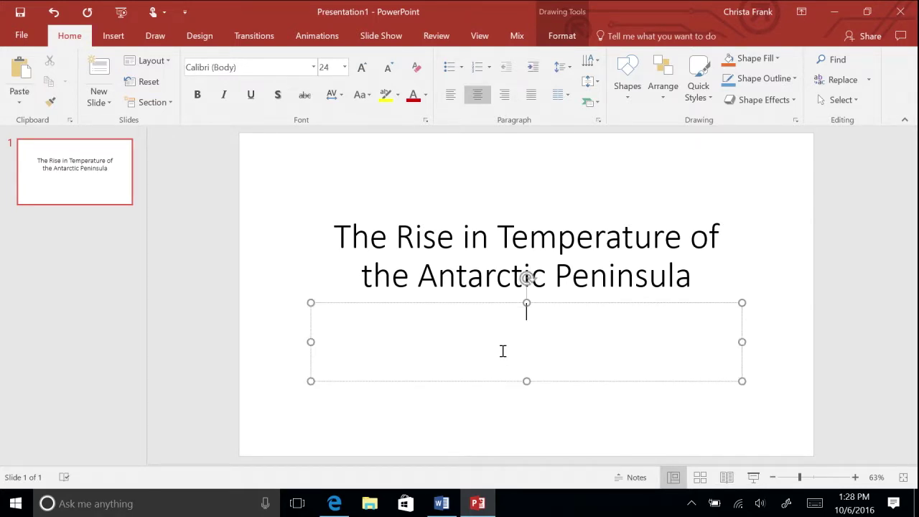
type("Christa Frank")
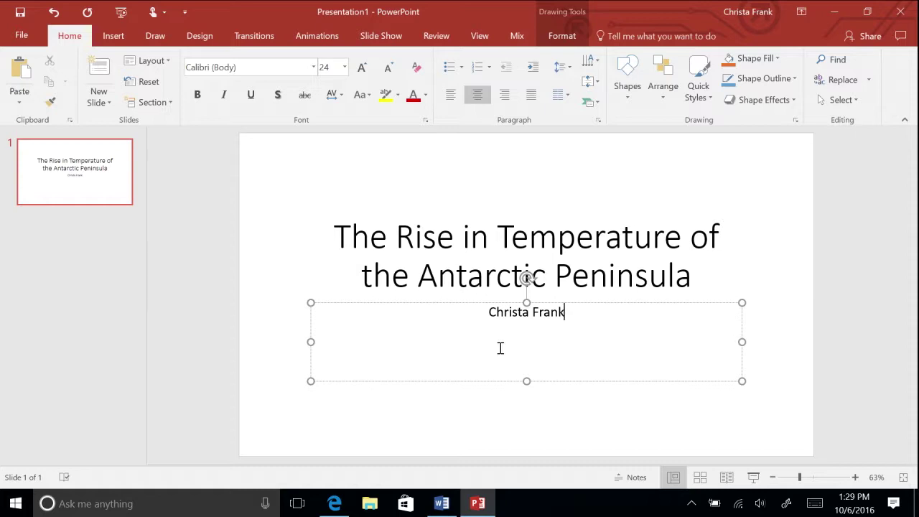
Save the presentation to This PC > Documents as 'The Antarctic Peninsula'.
left_click(14, 41)
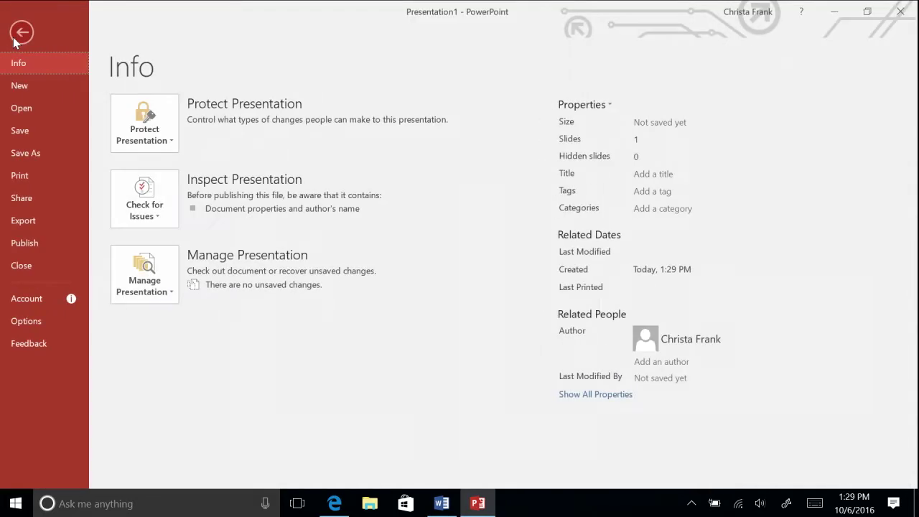
left_click(28, 153)
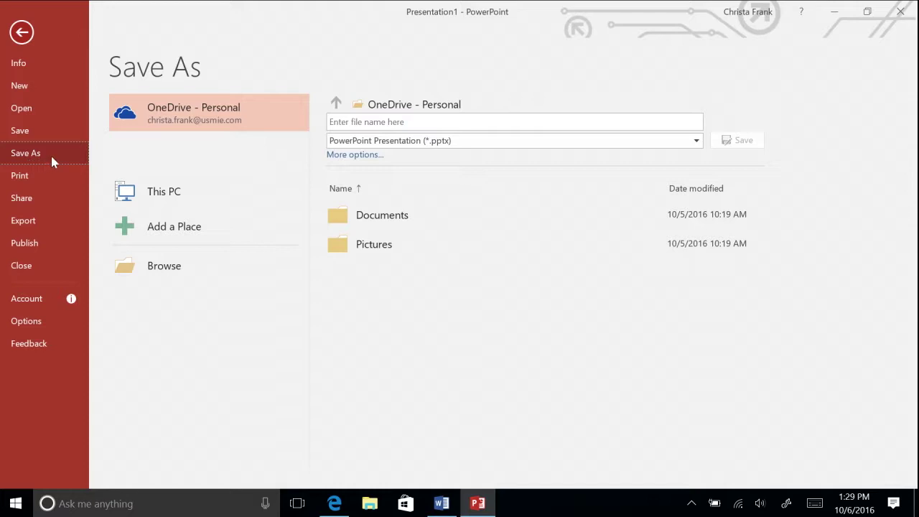
left_click(193, 193)
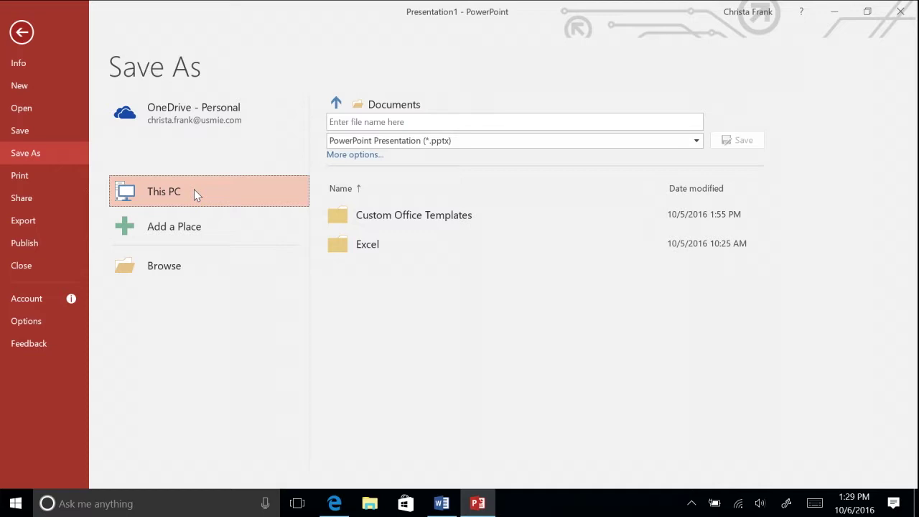
left_click(343, 121)
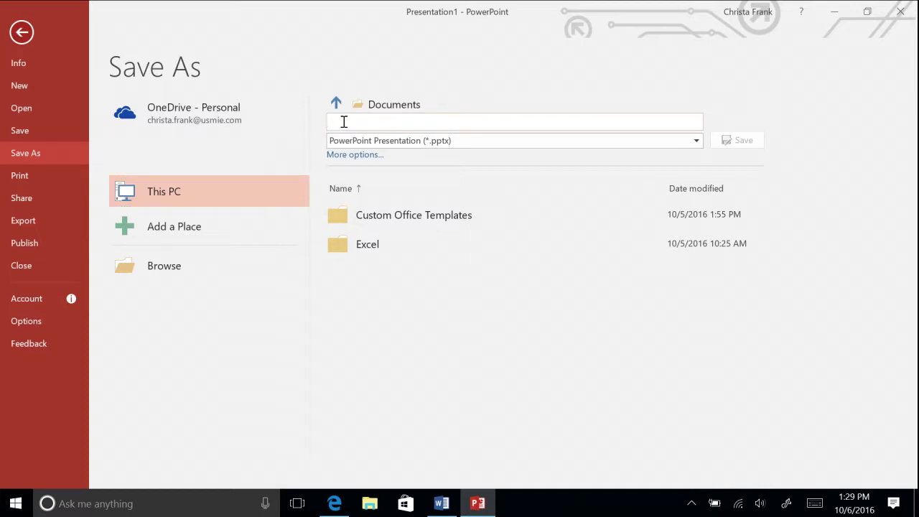
type("The Antarctic Penin")
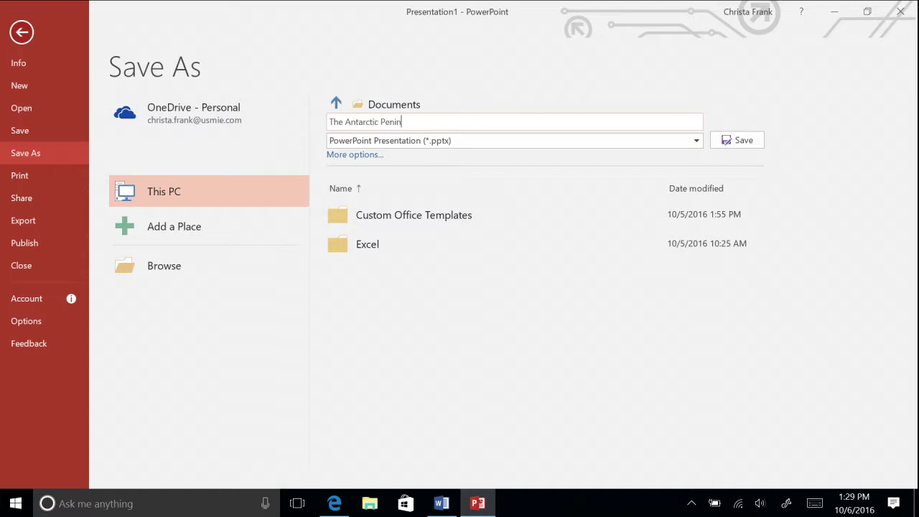
type("sula")
left_click(751, 140)
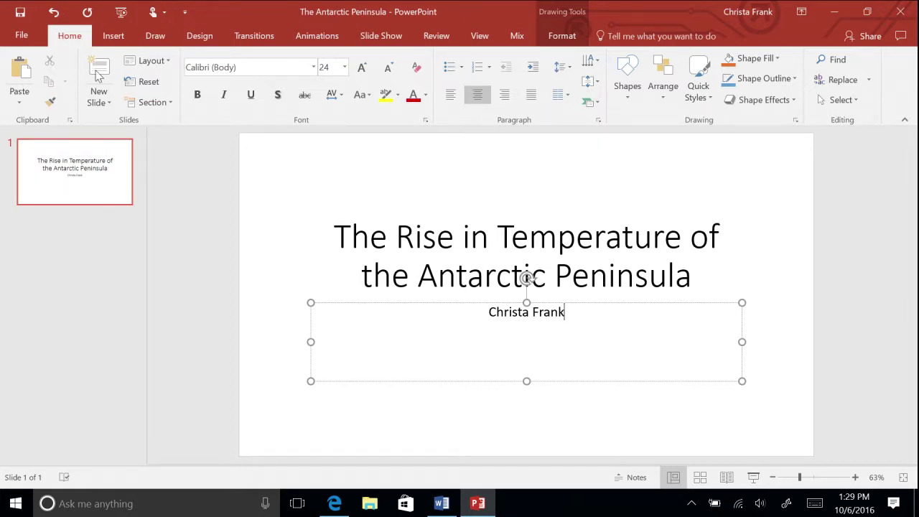
Add a Title and Content slide titled 'Antarctic Peninsula Facts and Data' and place the cursor in its body.
left_click(112, 108)
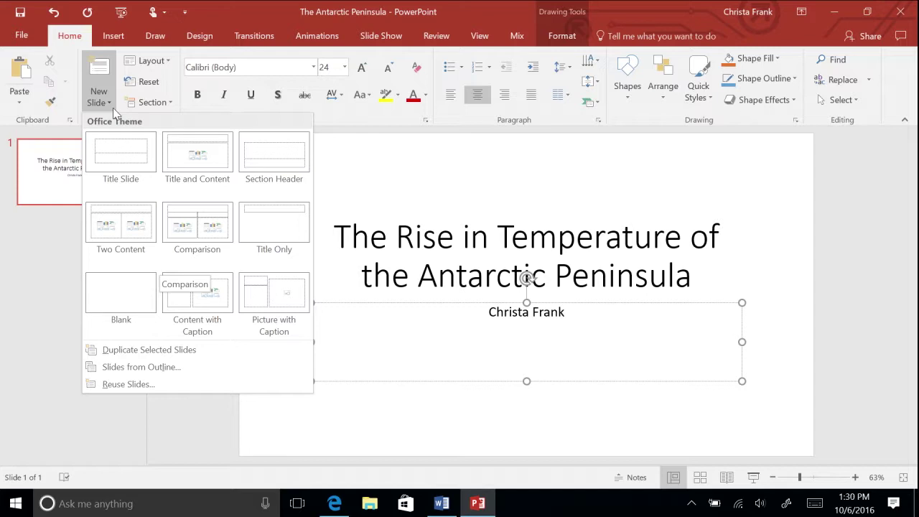
left_click(173, 148)
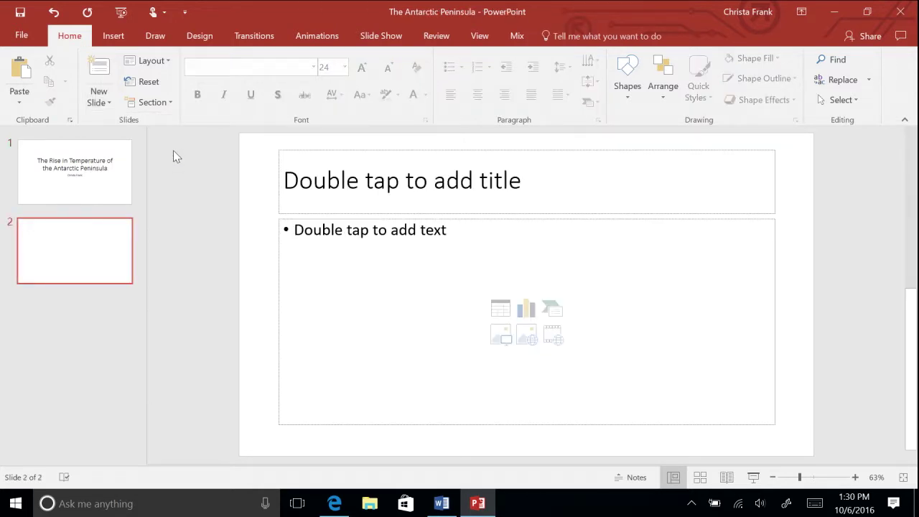
left_click(357, 186)
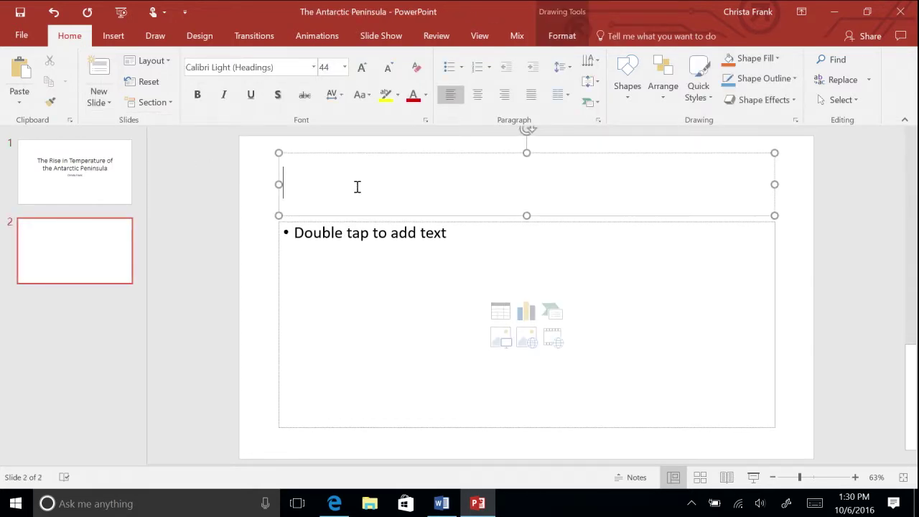
type("Antarctic Peninsula Fact")
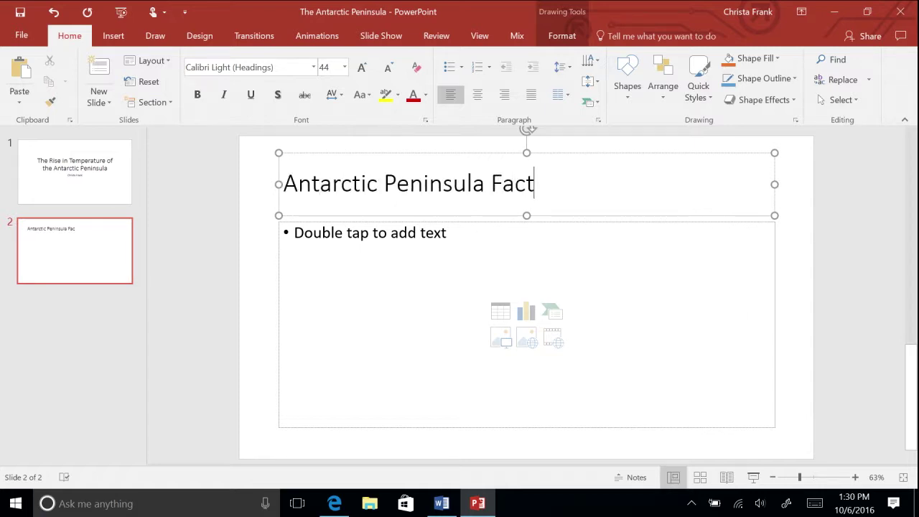
type("s and Data")
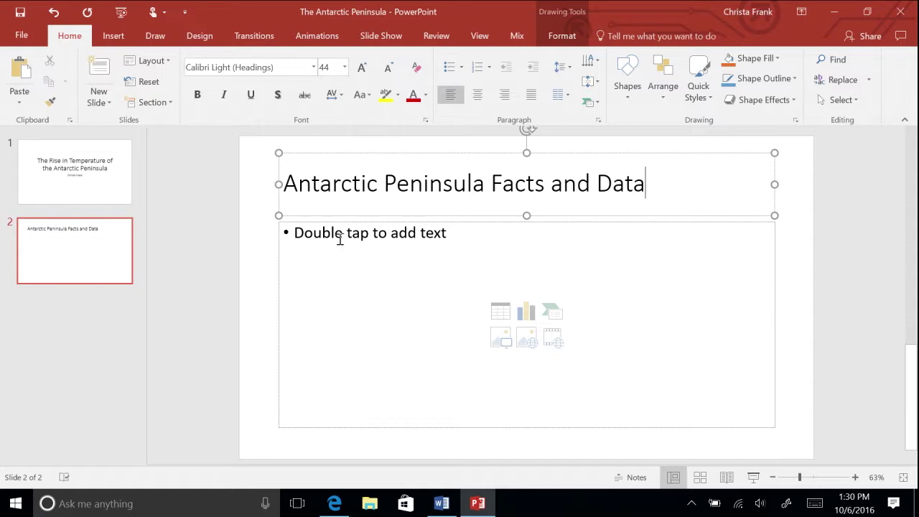
left_click(309, 246)
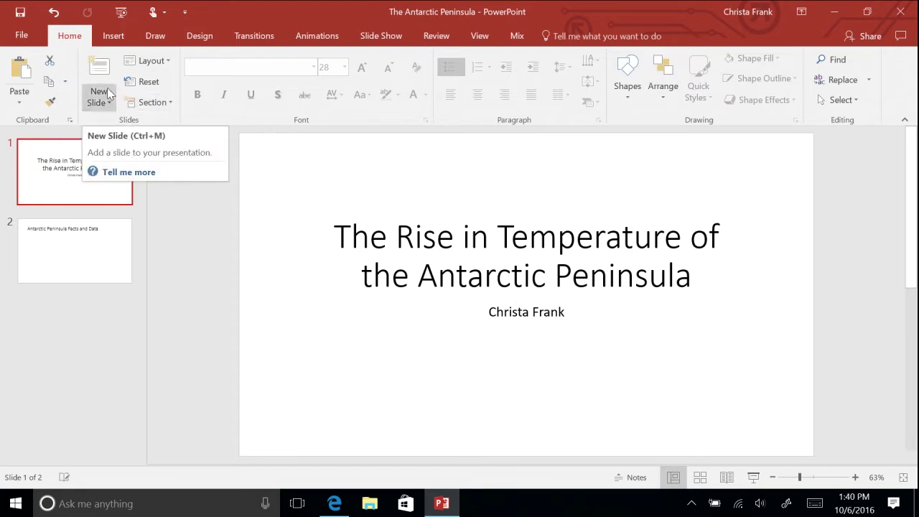
left_click(29, 40)
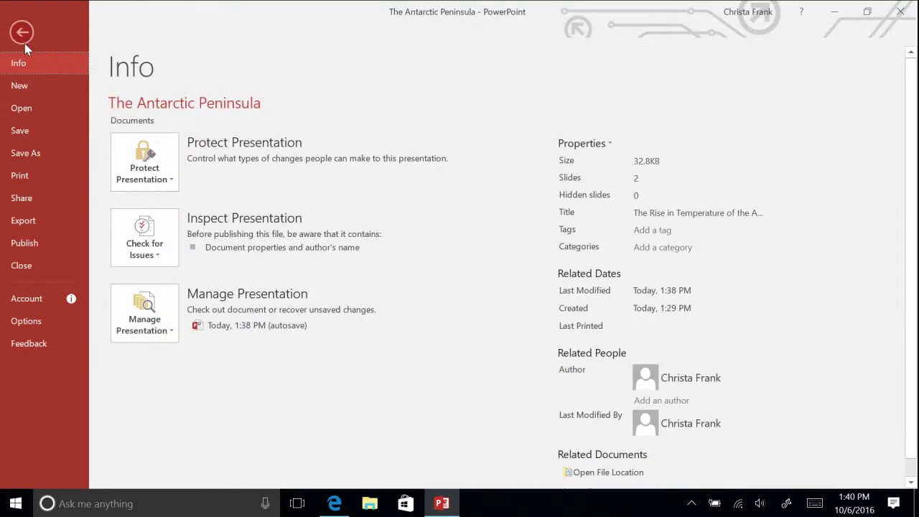
Open the Desktop Word outline as a new presentation and review its Introduction and West Coast slides.
left_click(25, 109)
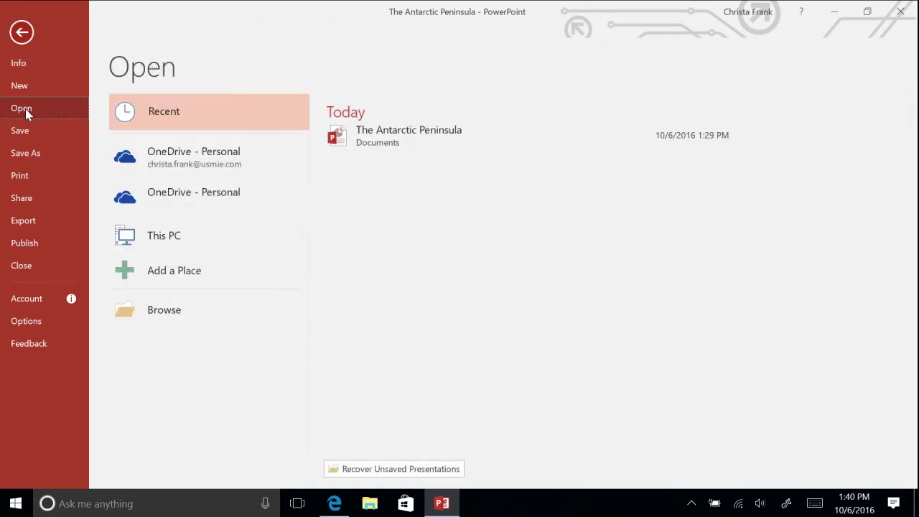
double_click(162, 245)
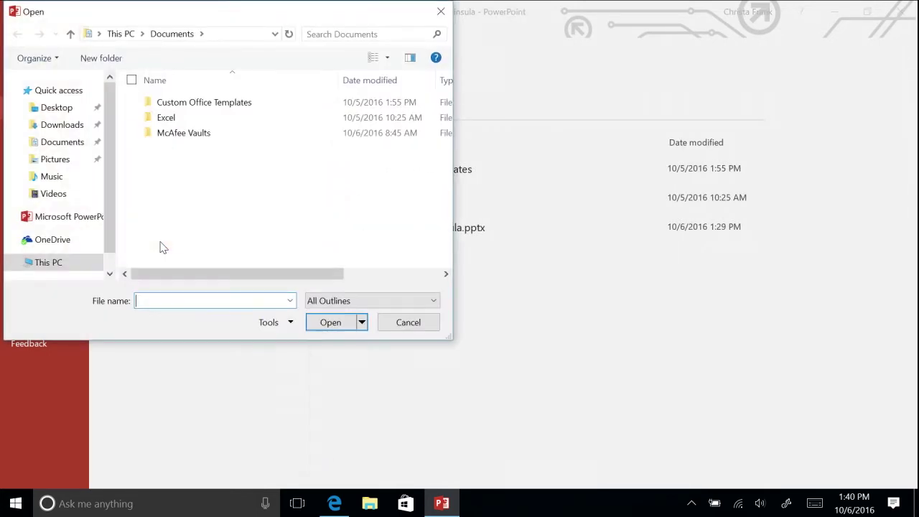
left_click(63, 113)
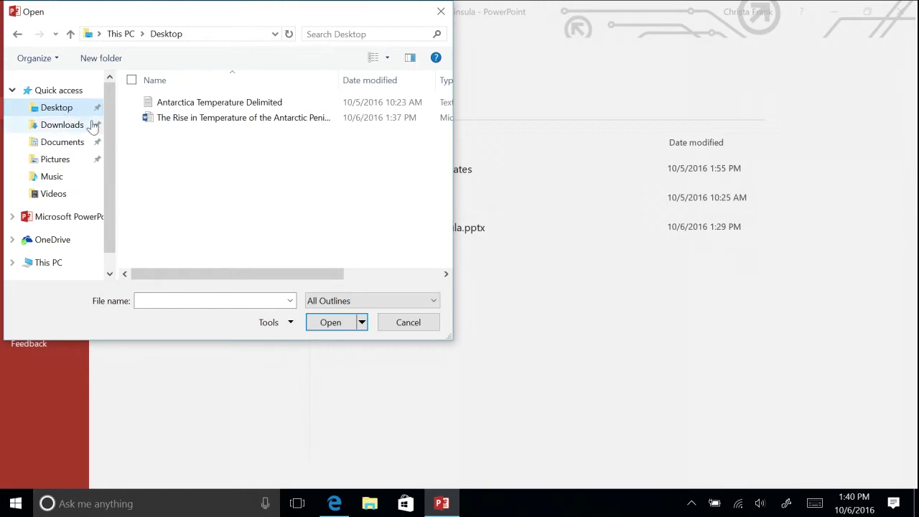
left_click(365, 301)
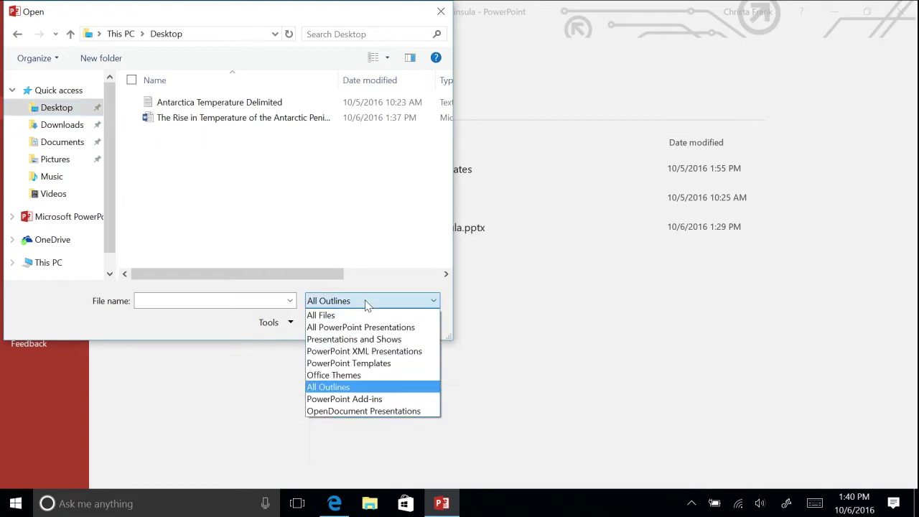
left_click(352, 373)
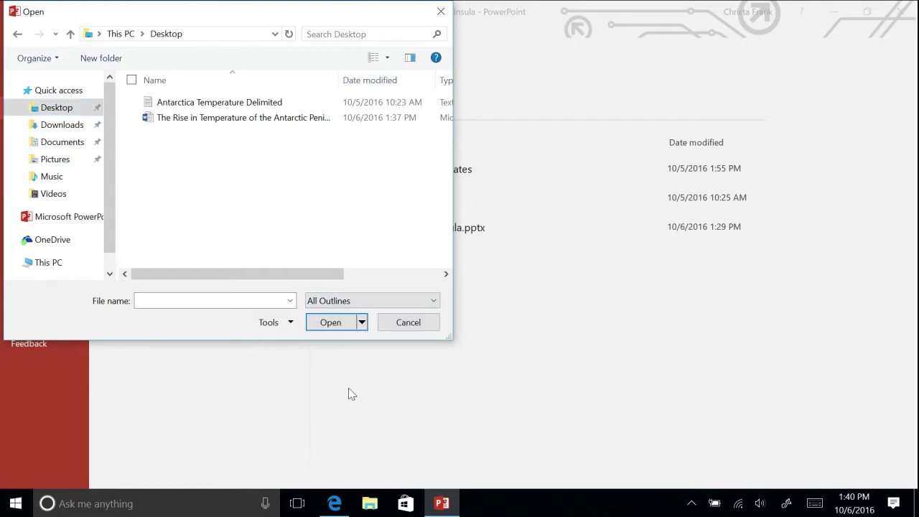
left_click(286, 126)
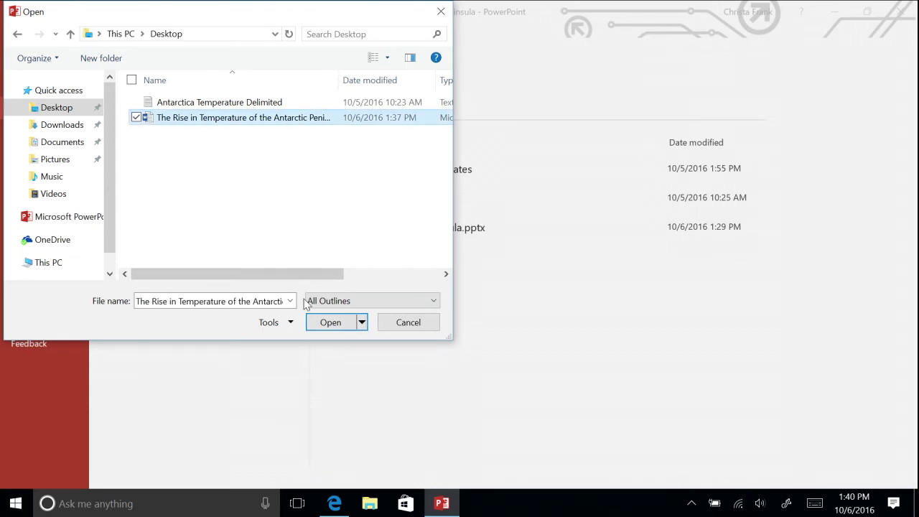
left_click(317, 324)
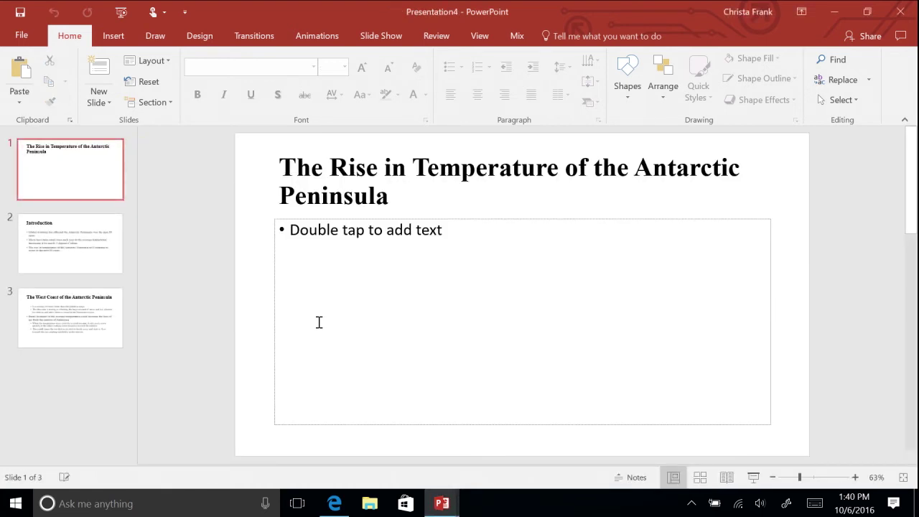
left_click(84, 253)
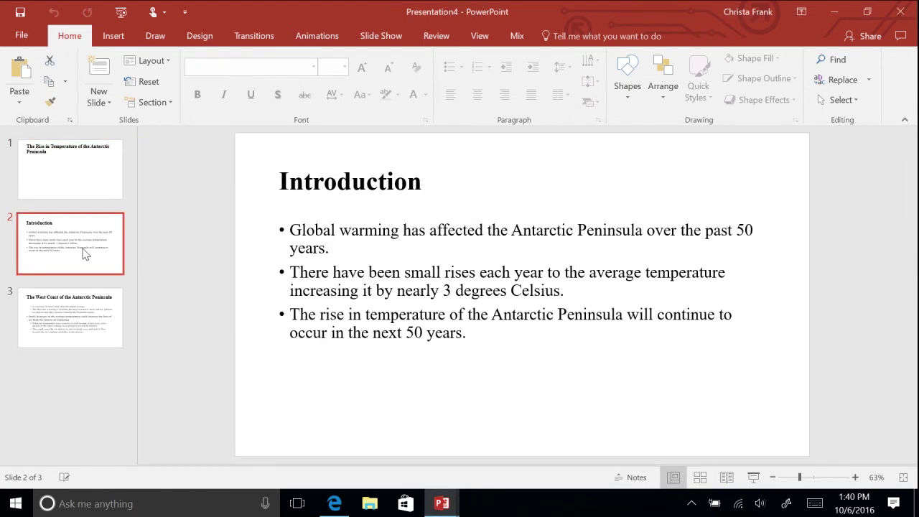
left_click(65, 322)
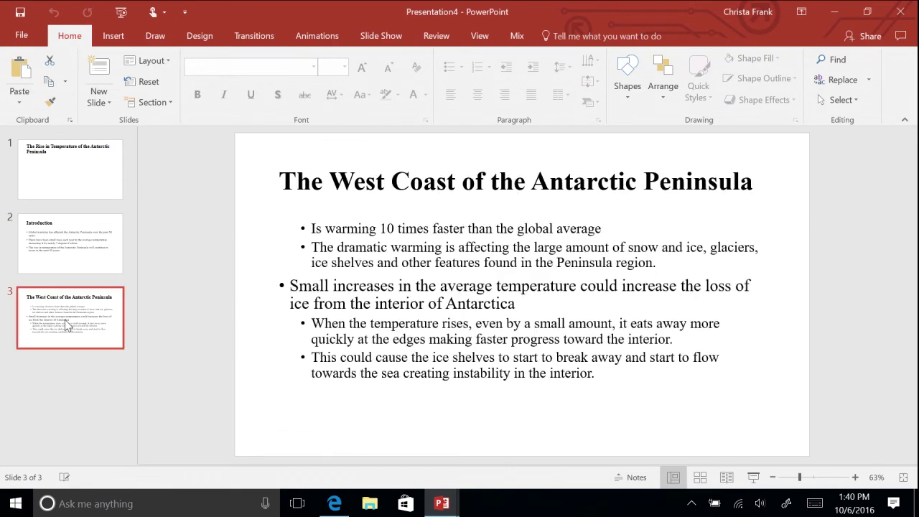